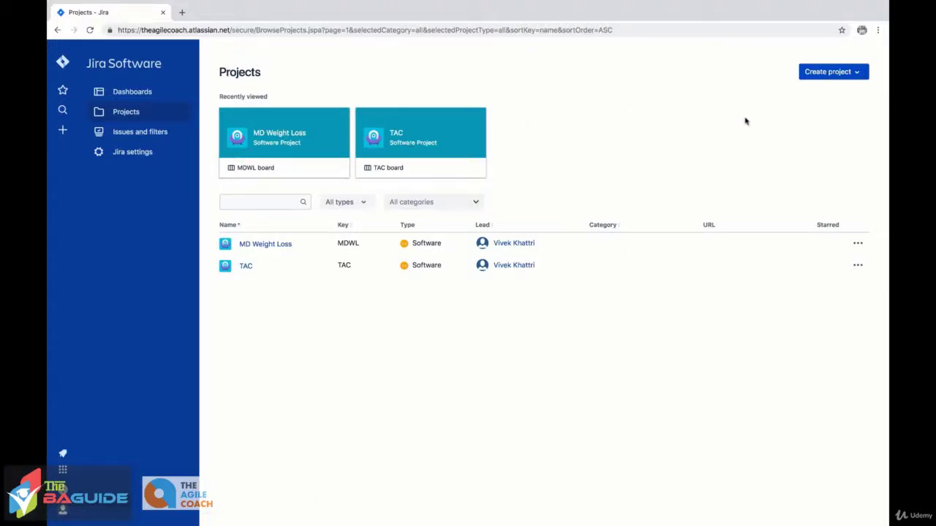
Step: Create a next-gen Kanban project named "MD WL Kanban" with Open access
left_click(856, 72)
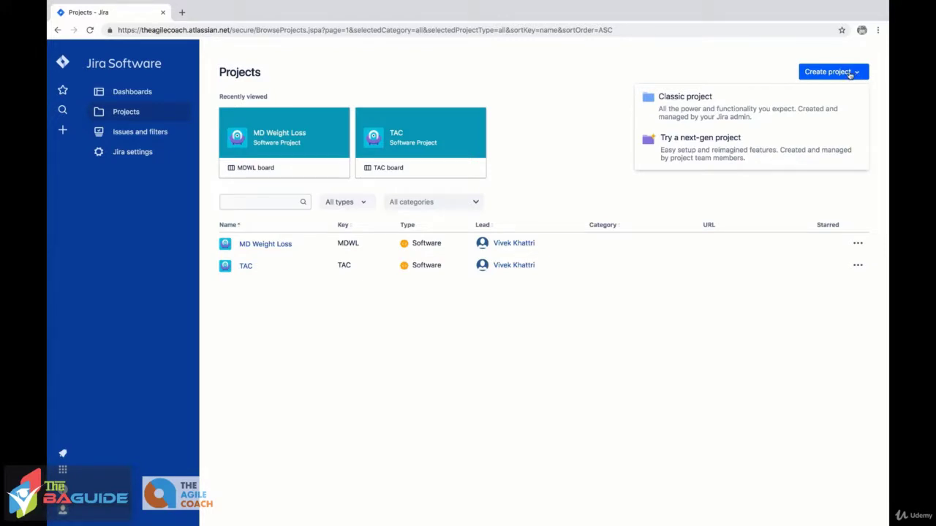
left_click(837, 73)
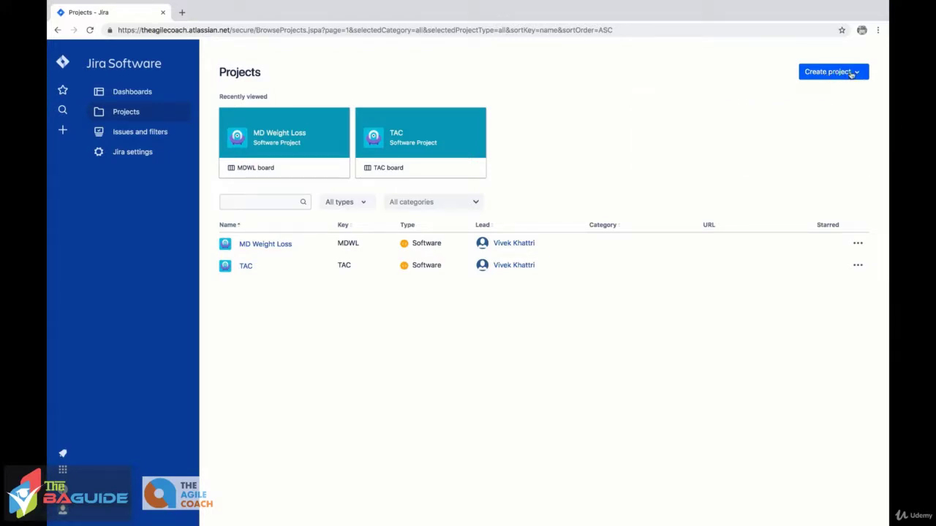
left_click(826, 73)
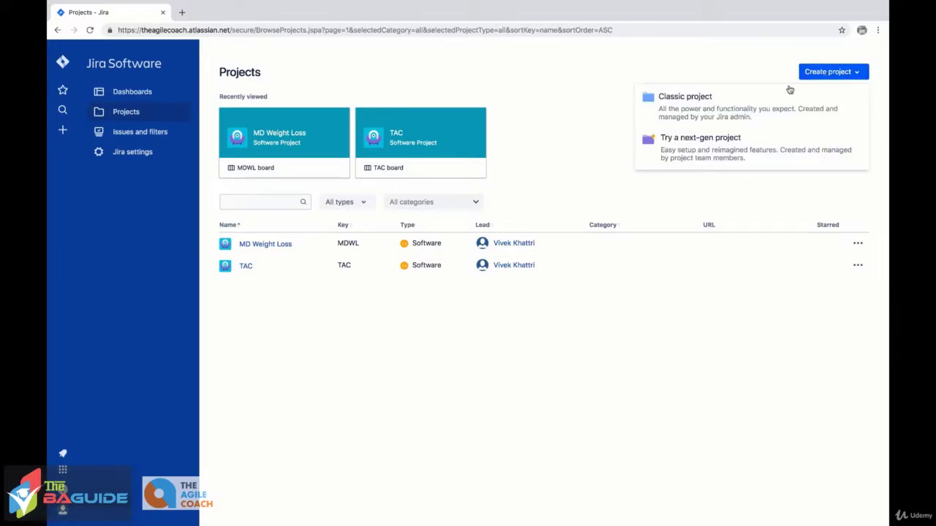
left_click(700, 148)
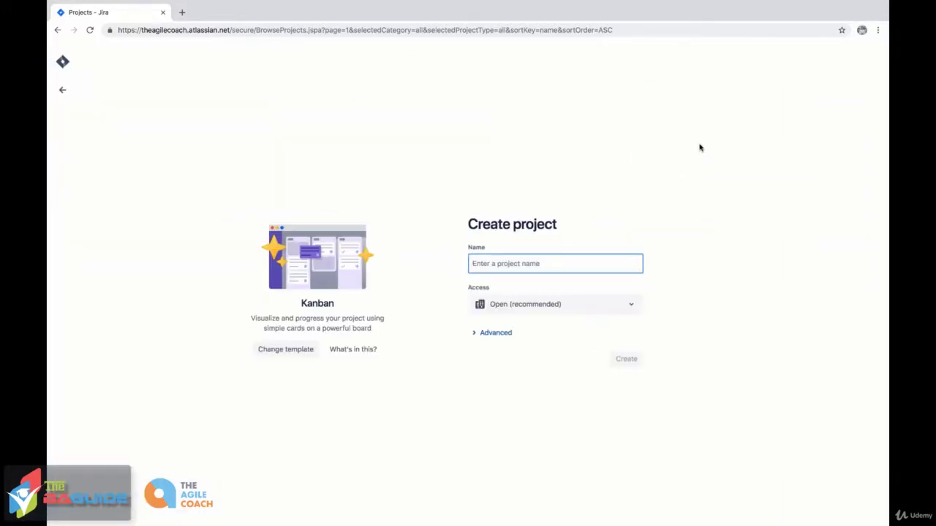
left_click(527, 263)
type("MD WL Kanban")
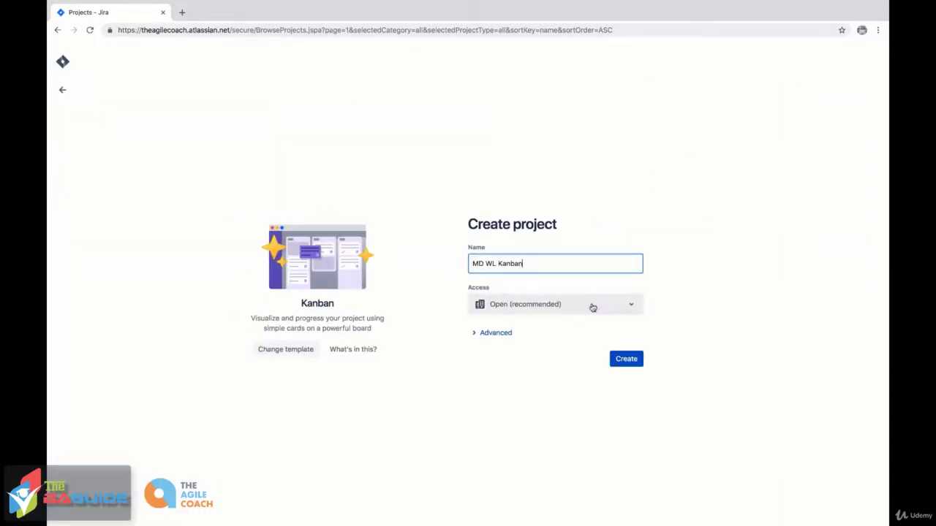
left_click(637, 308)
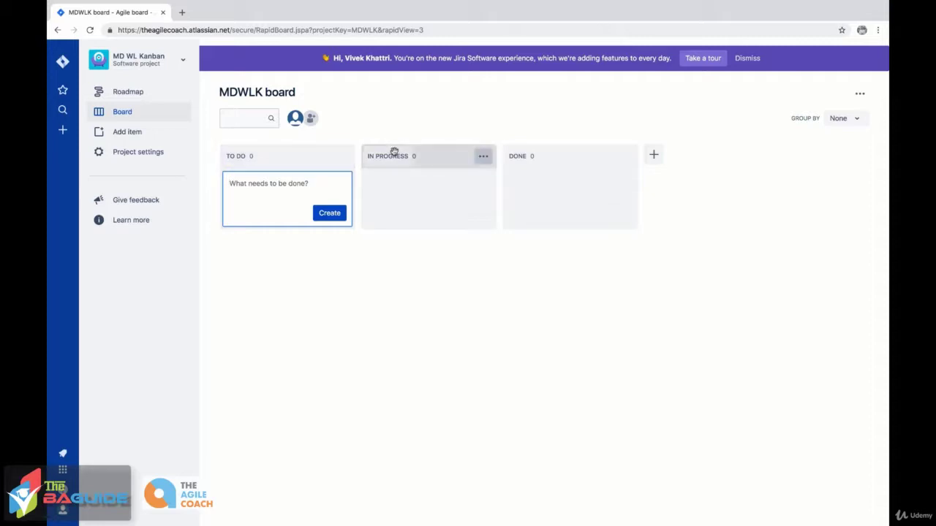
Step: Add a "Review" column to the board and place it between In Progress and Done
left_click(655, 155)
type("Rev")
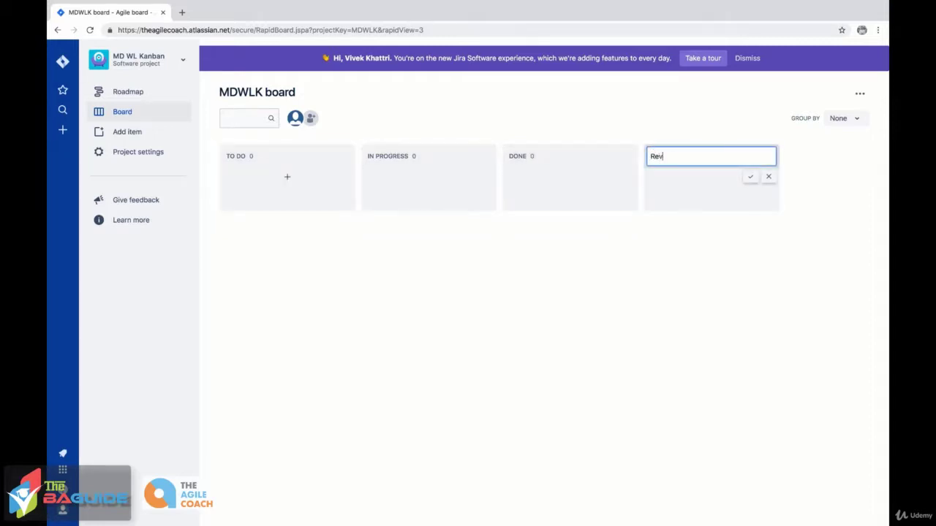
type("iew")
left_click(750, 176)
left_click_drag(696, 157, 553, 157)
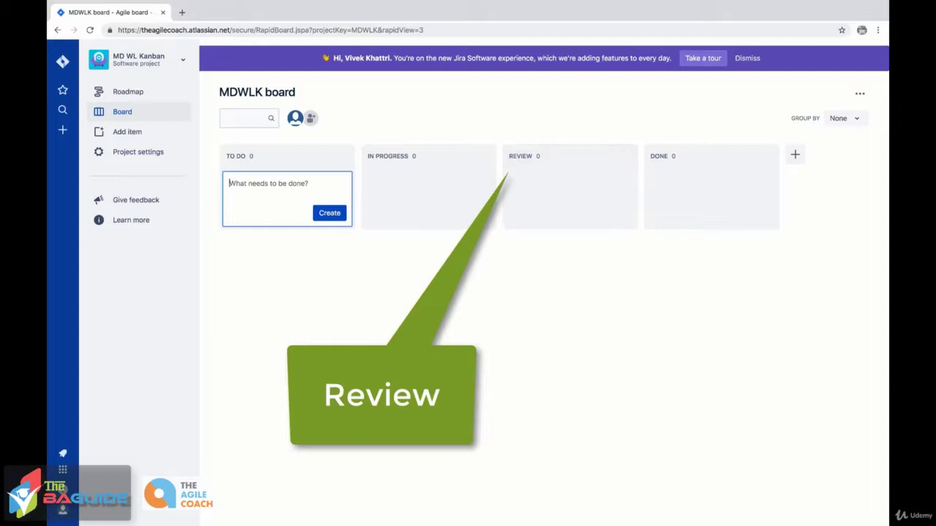
Step: Add a "Ready" column to the board and place it between To Do and In Progress
left_click(795, 155)
type("Re")
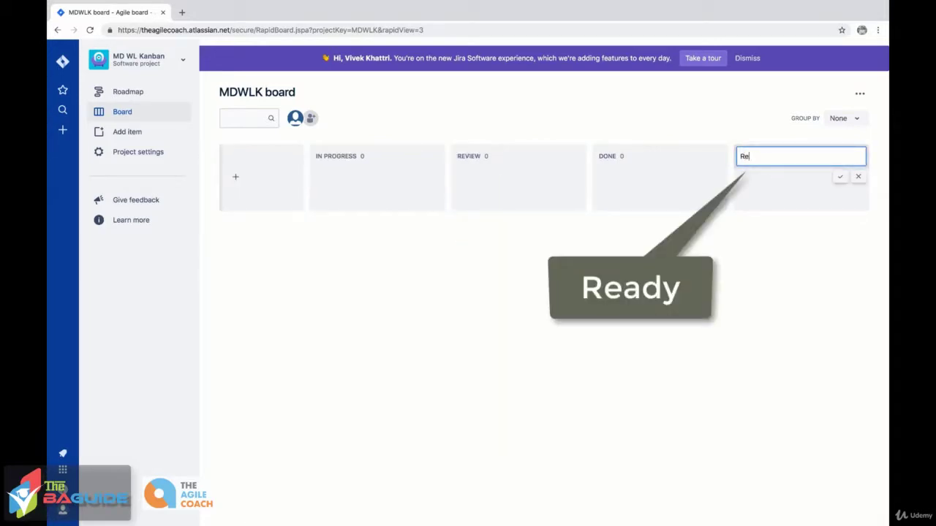
type("ady")
left_click(840, 177)
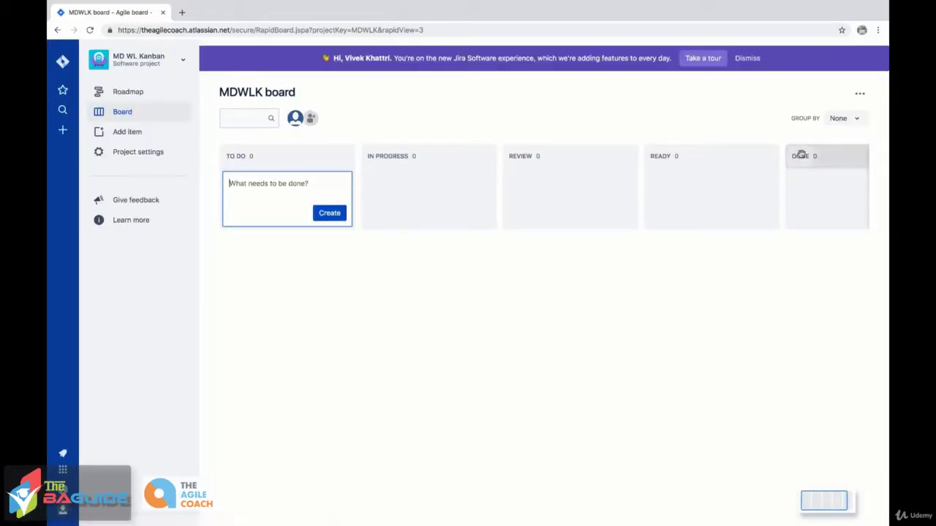
left_click_drag(692, 151, 410, 149)
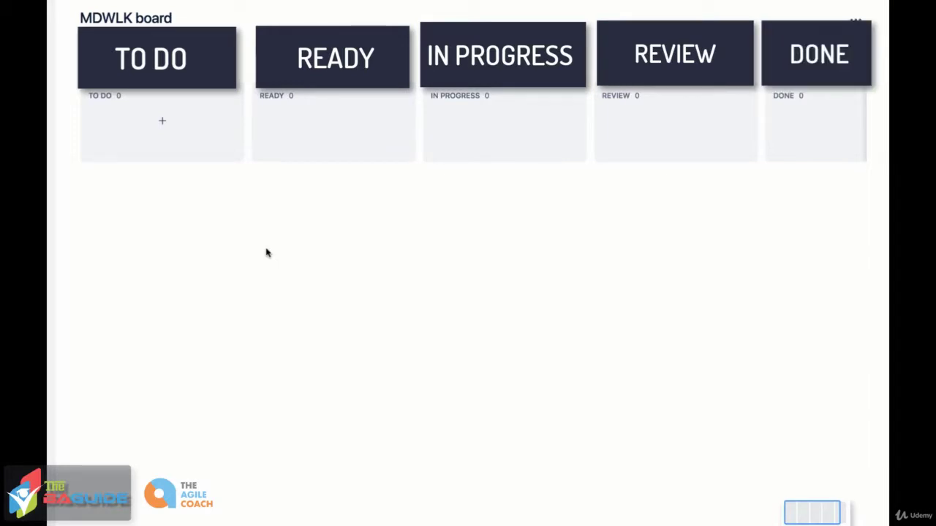
Step: Create a To Do card titled "Create a landing page for the md weightloss website"
left_click(162, 120)
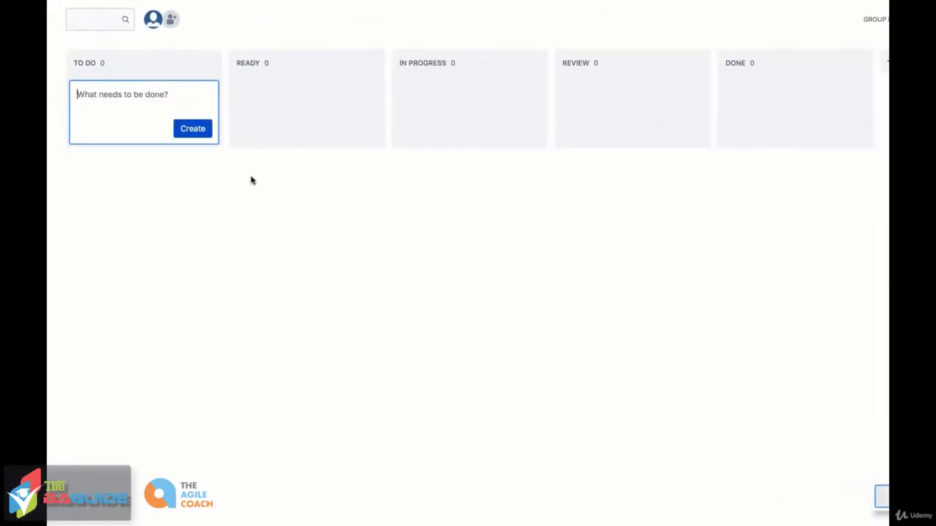
type("Create a ")
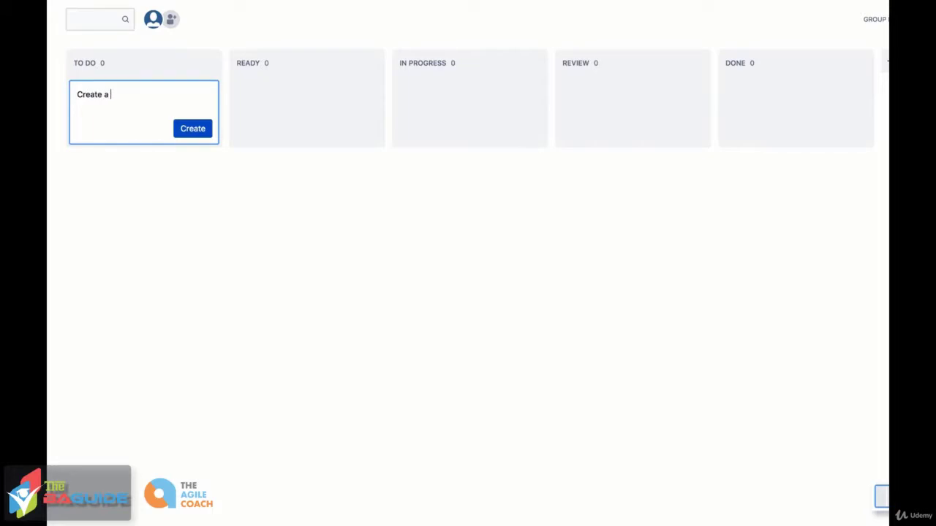
type("landing page for the md weightloss website")
left_click(193, 128)
Step: Describe the landing page card with a patient story about learning weight loss services and acceptance criteria for welcome message, services, pricing, phone number, hours and address
left_click(132, 98)
left_click(241, 100)
type("As a patient, I want to be able to go to the md weightloss website, so that i can learn about their services for my weight loss needs.")
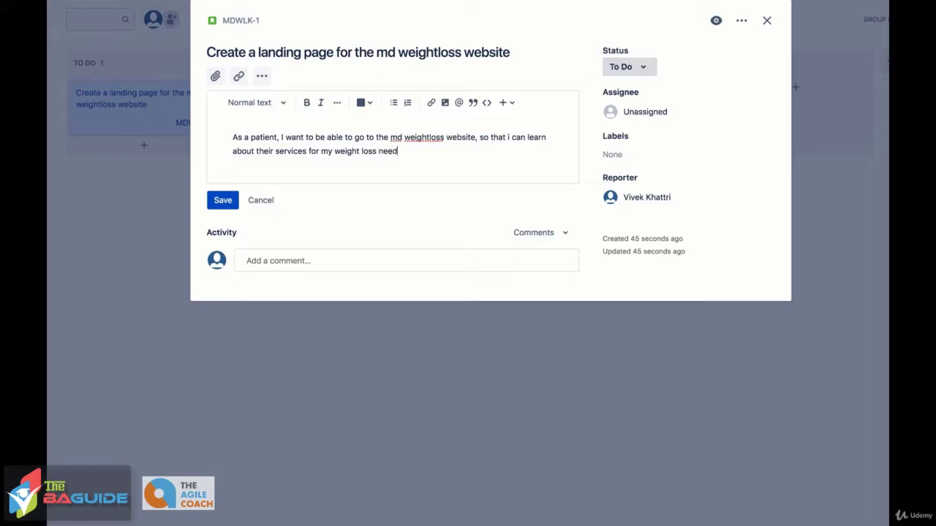
left_click(222, 201)
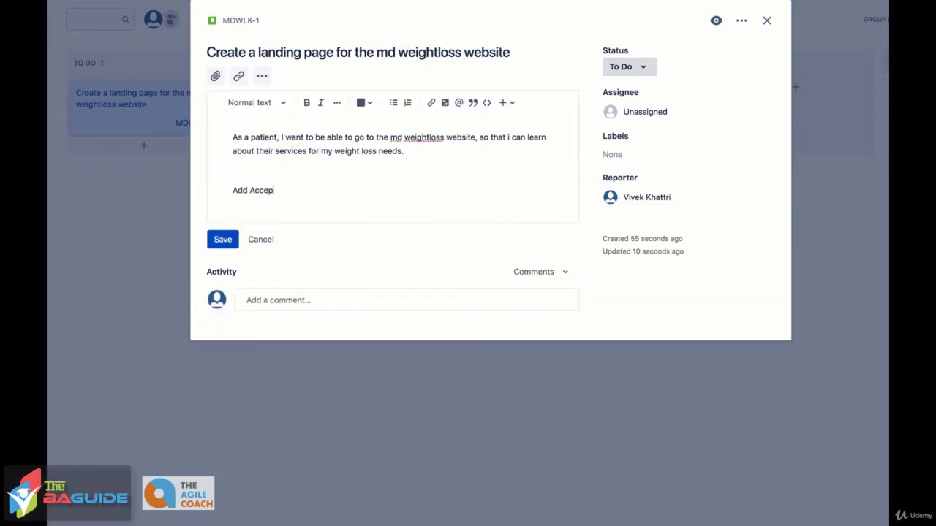
type("ce Criteria")
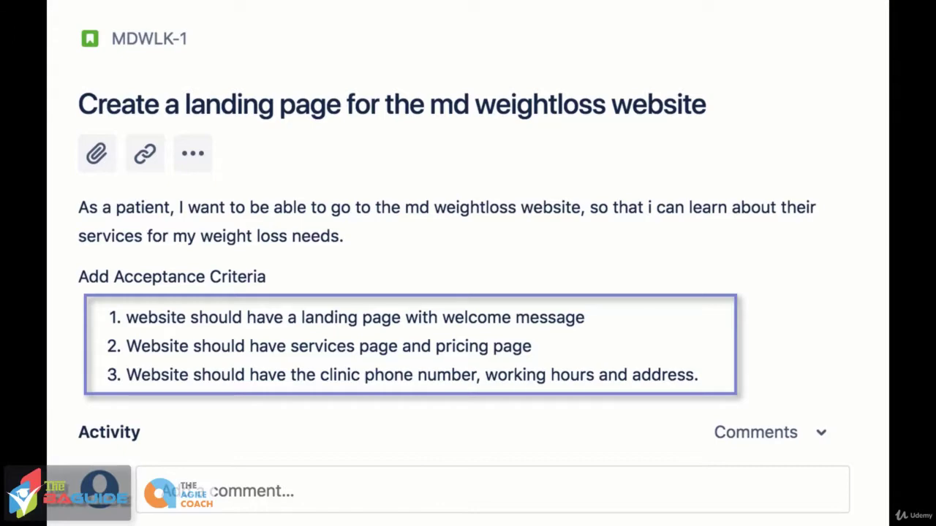
key("Escape")
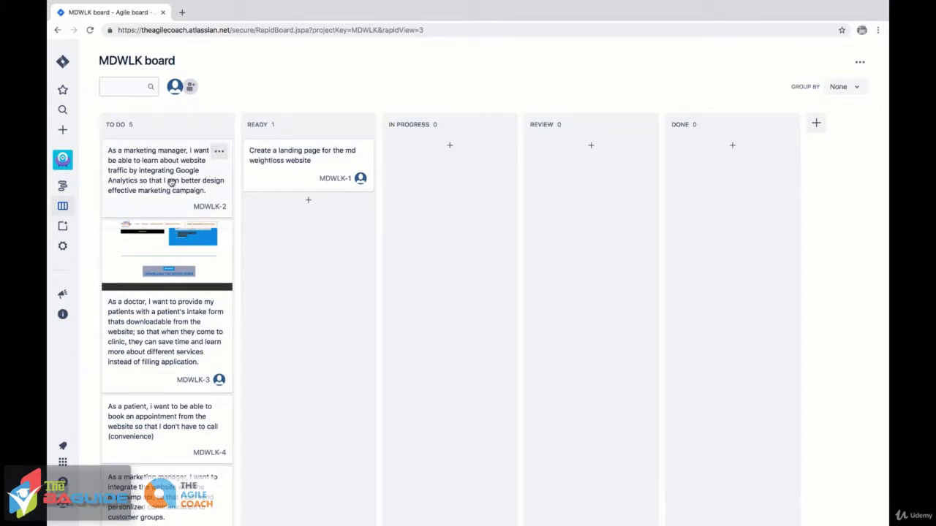
Step: Move the Google Analytics and appointment booking stories to Ready, and the landing page story to Review
left_click_drag(170, 182, 309, 241)
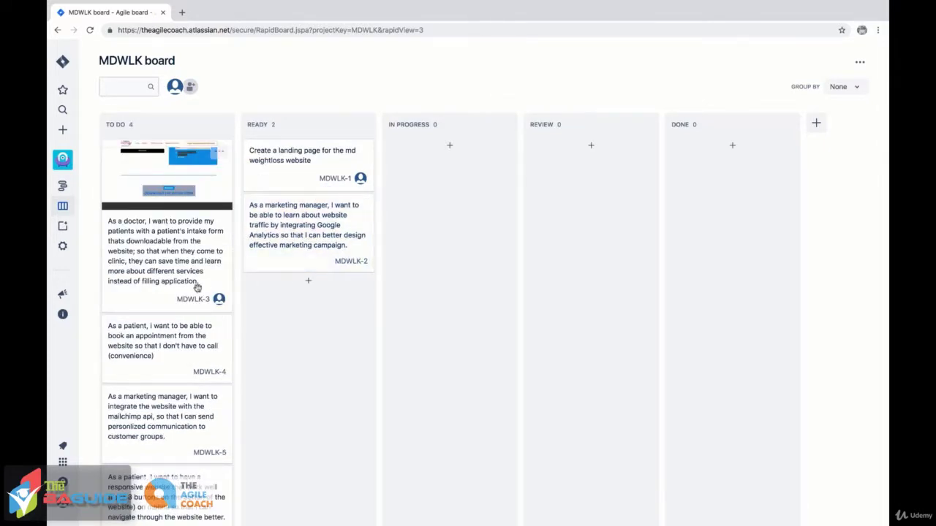
left_click_drag(180, 353, 345, 327)
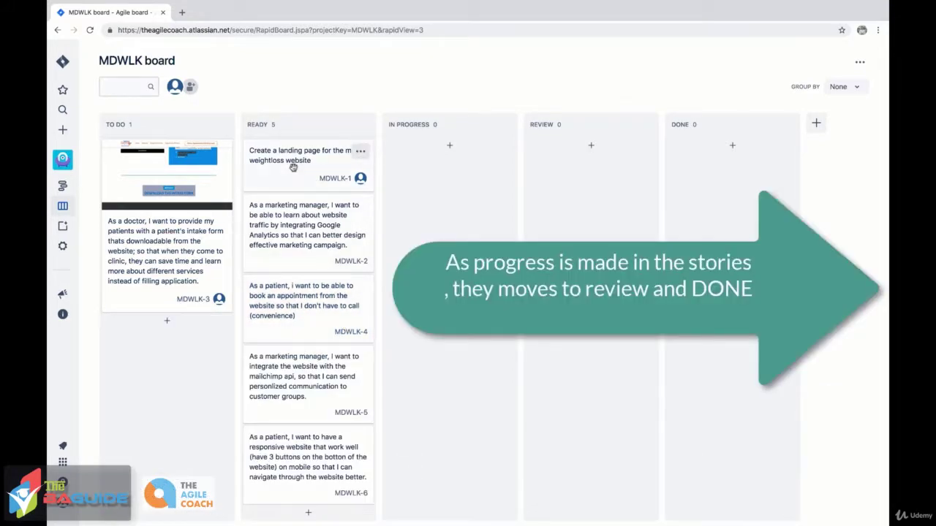
left_click_drag(336, 157, 570, 175)
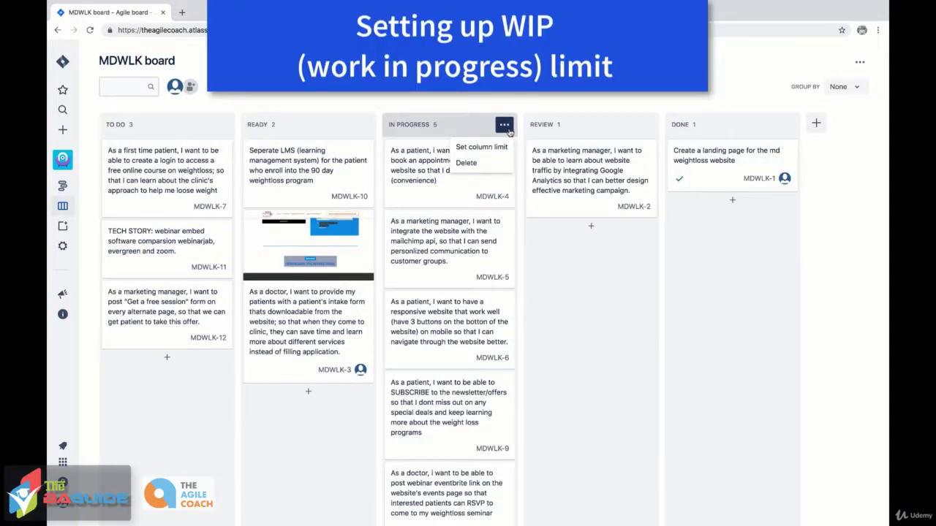
Step: Open the column limit setting for the In Progress column
left_click(484, 147)
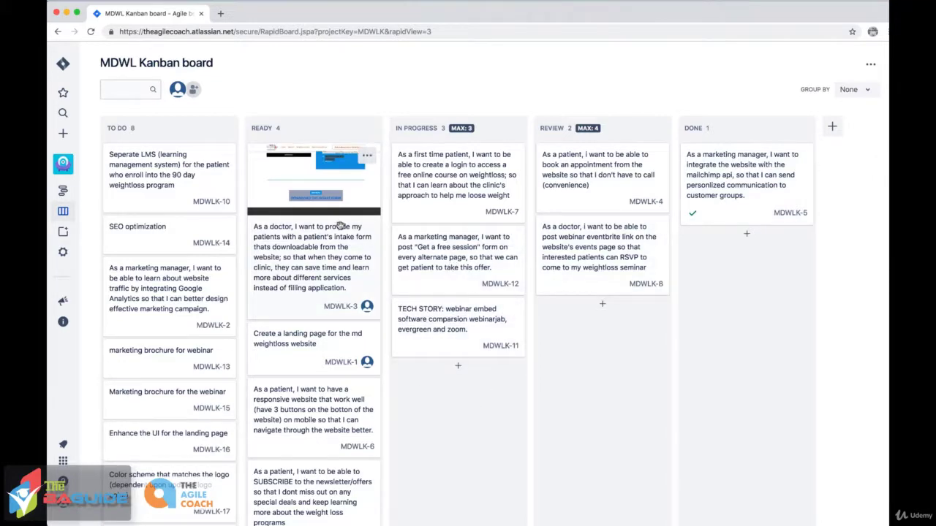
Step: Move the doctor's downloadable patient intake form story from Ready to the end of In Progress
scroll(340, 225, "down", 2)
scroll(338, 223, "up", 2)
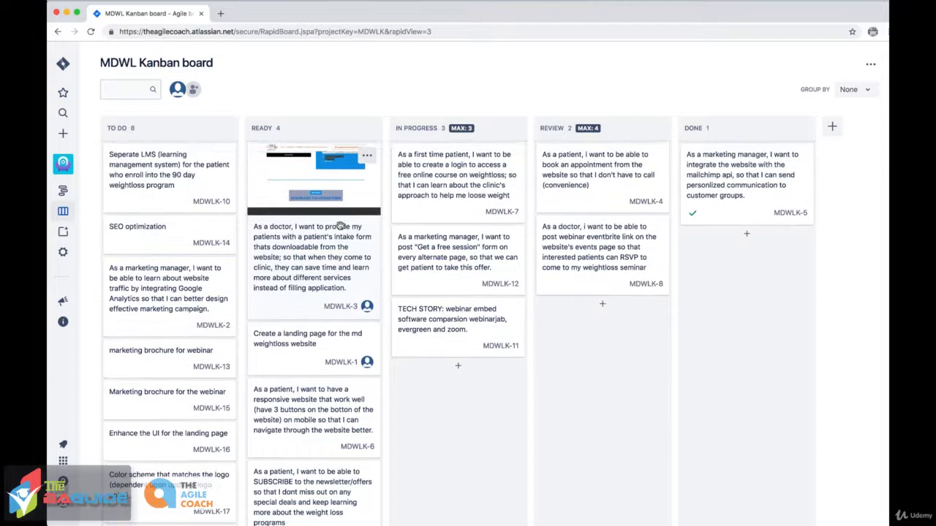
scroll(334, 352, "down", 1)
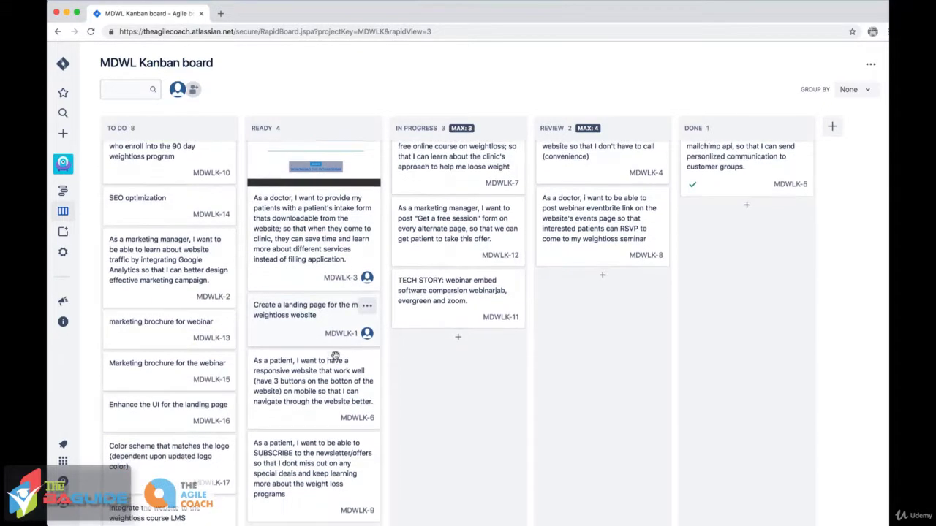
scroll(335, 354, "up", 1)
left_click_drag(313, 191, 462, 365)
scroll(461, 365, "down", 3)
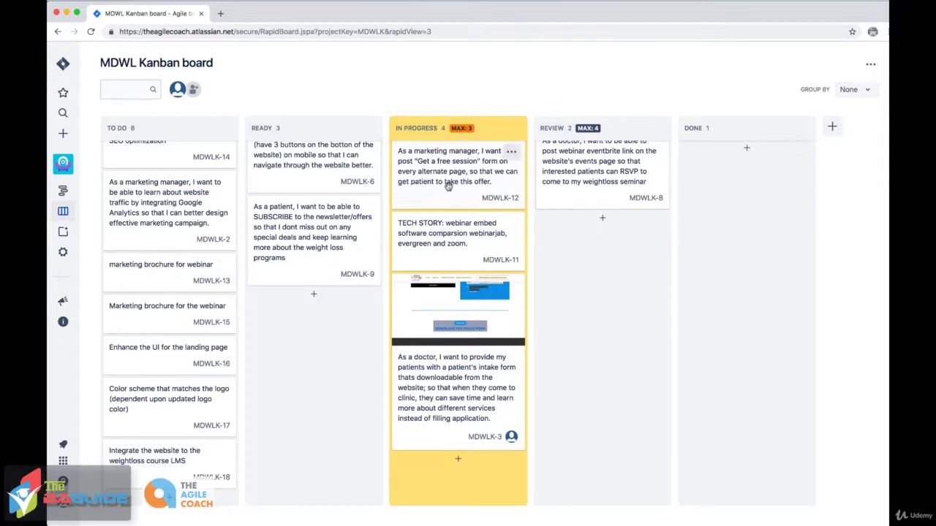
scroll(449, 184, "up", 3)
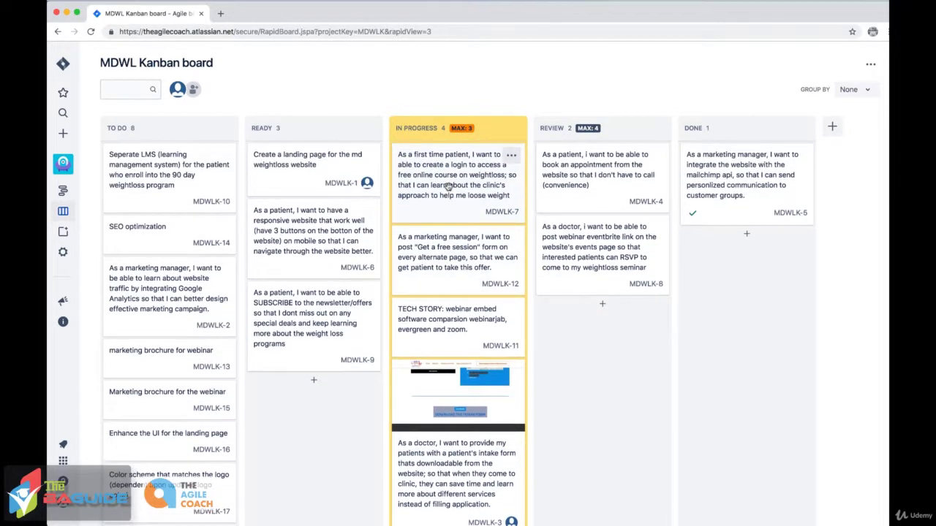
scroll(448, 186, "down", 3)
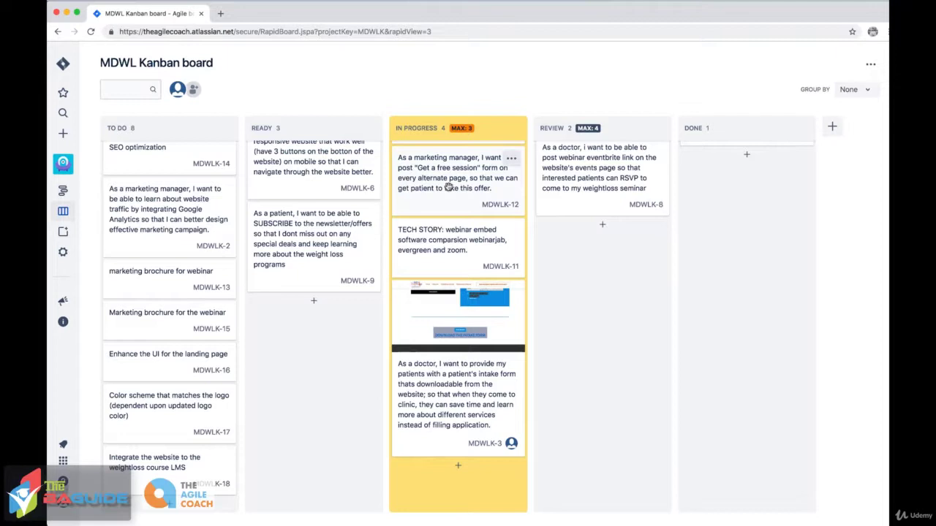
scroll(449, 187, "down", 1)
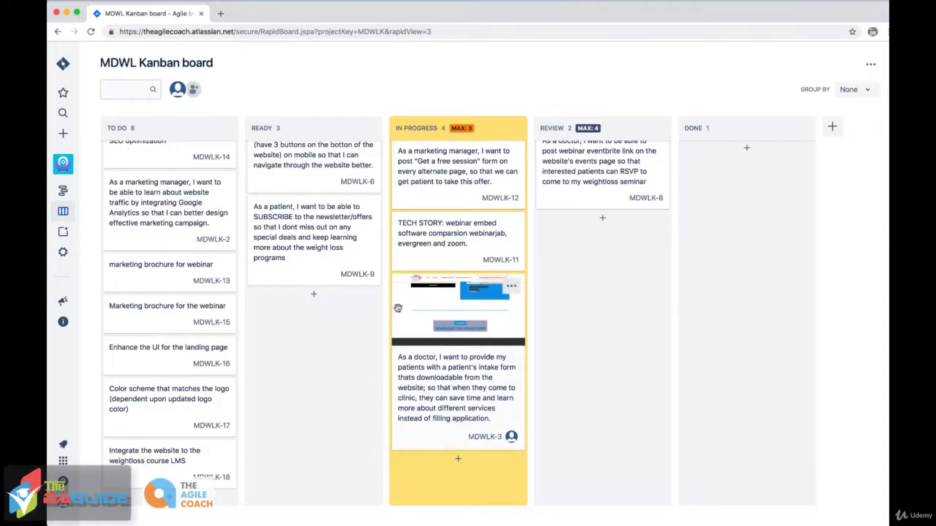
Step: Move the patient intake form, webinar embed software and newsletter subscription stories into the Review column
left_click_drag(462, 242, 607, 245)
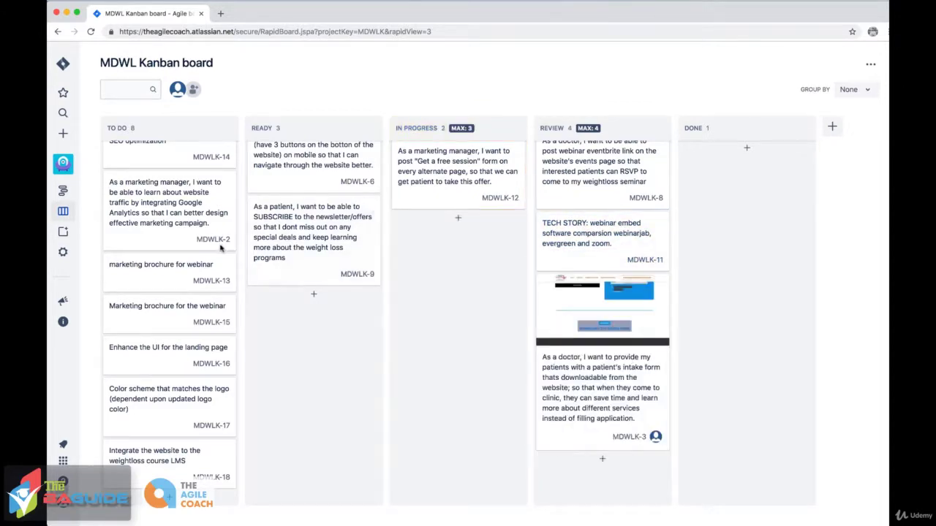
left_click_drag(288, 248, 597, 378)
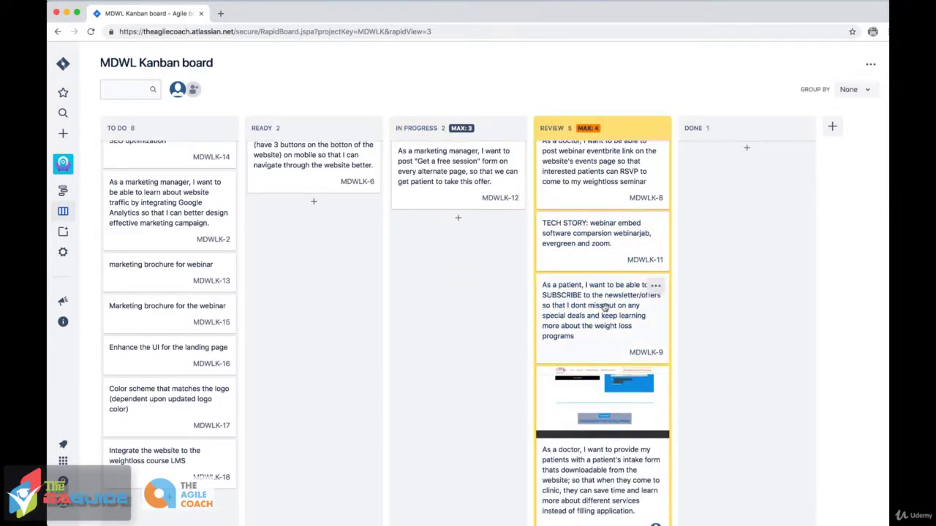
scroll(604, 322, "down", 1)
scroll(605, 311, "up", 1)
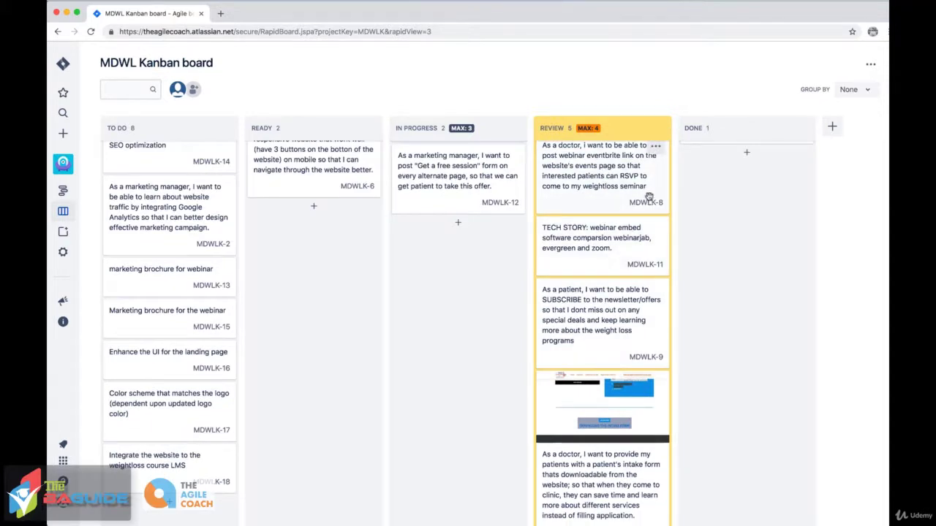
scroll(621, 248, "down", 1)
scroll(619, 249, "up", 2)
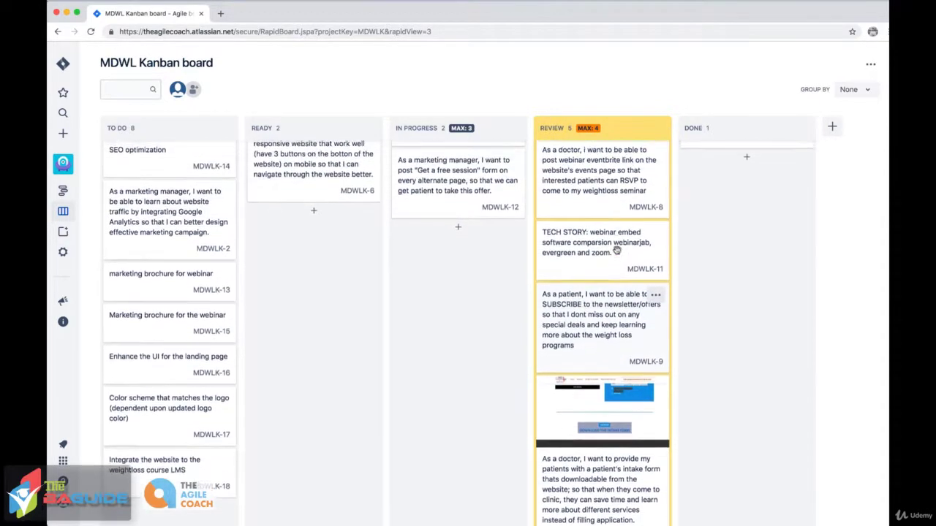
scroll(617, 249, "up", 2)
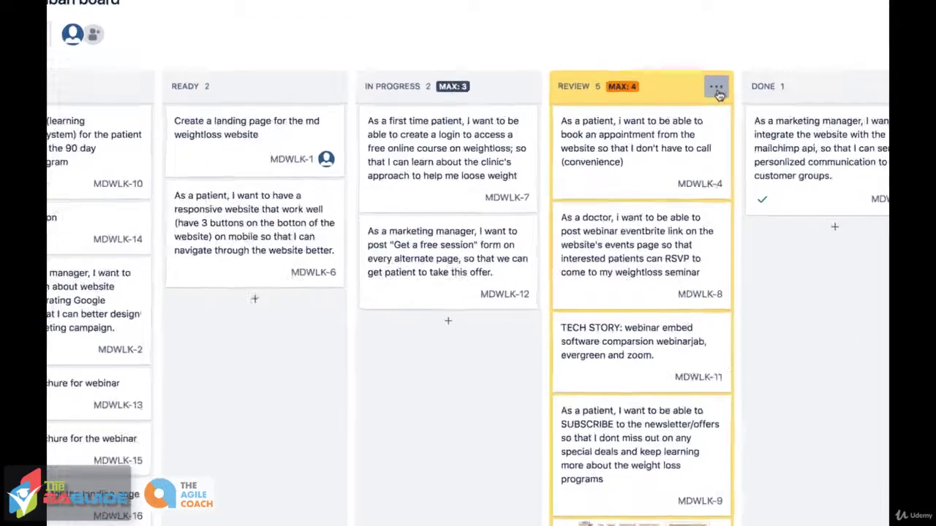
Step: Set the Review column's limit to a maximum of 3 issues
left_click(657, 129)
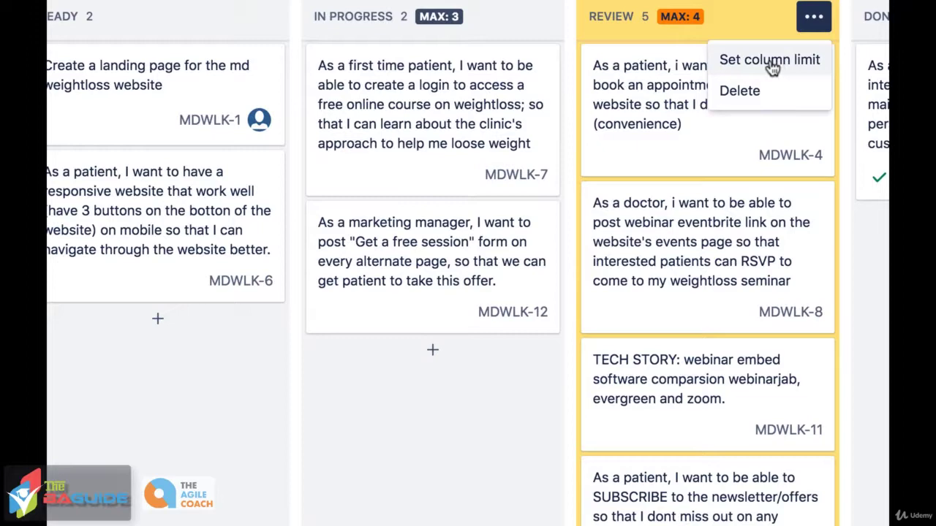
left_click(772, 64)
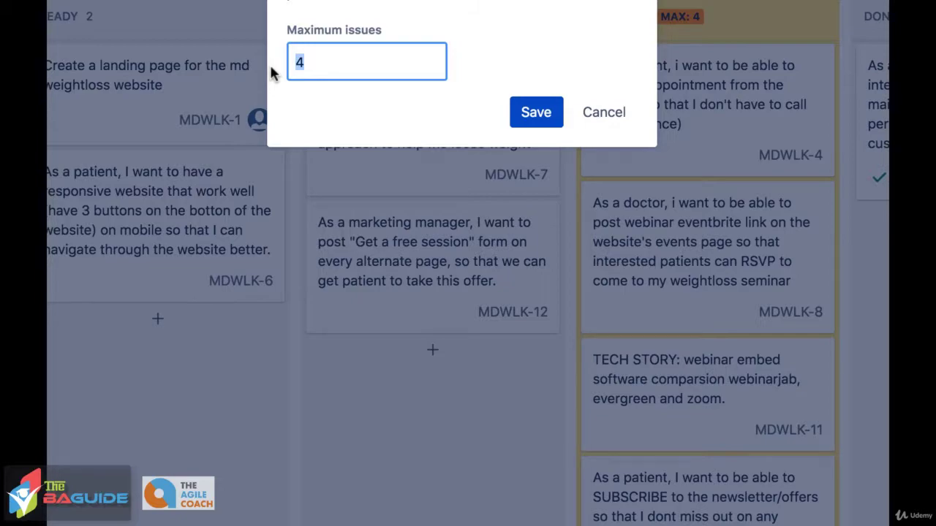
type("3")
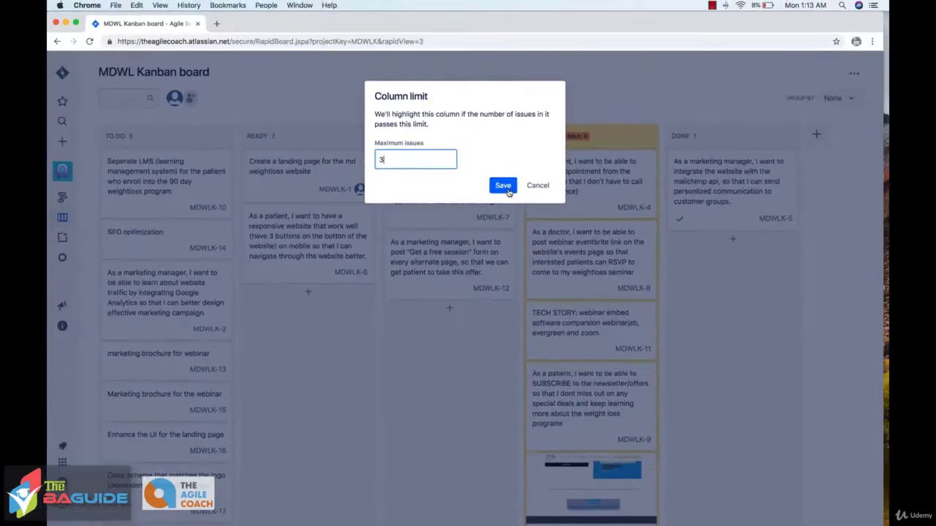